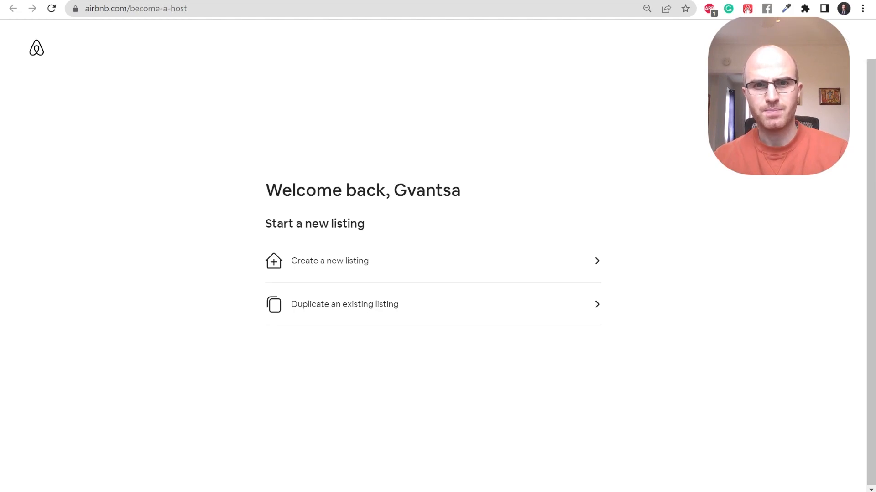
Start a new listing and choose Apartment as the property type.
left_click(432, 265)
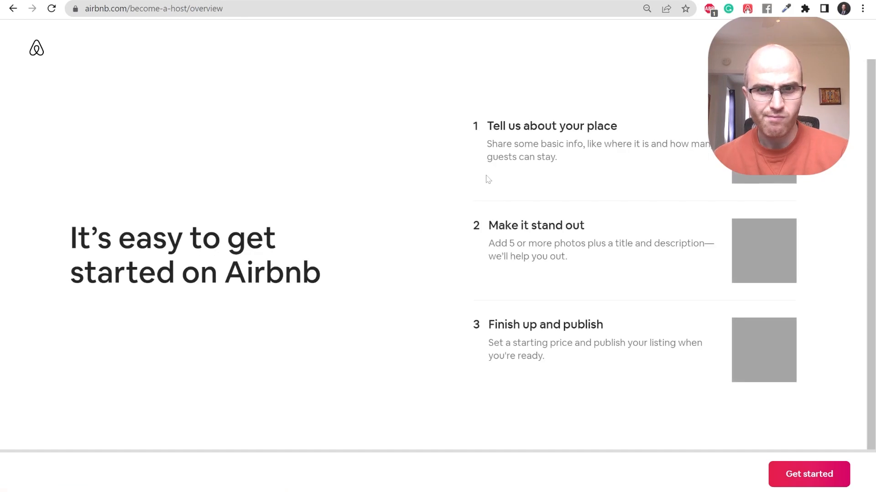
left_click(802, 477)
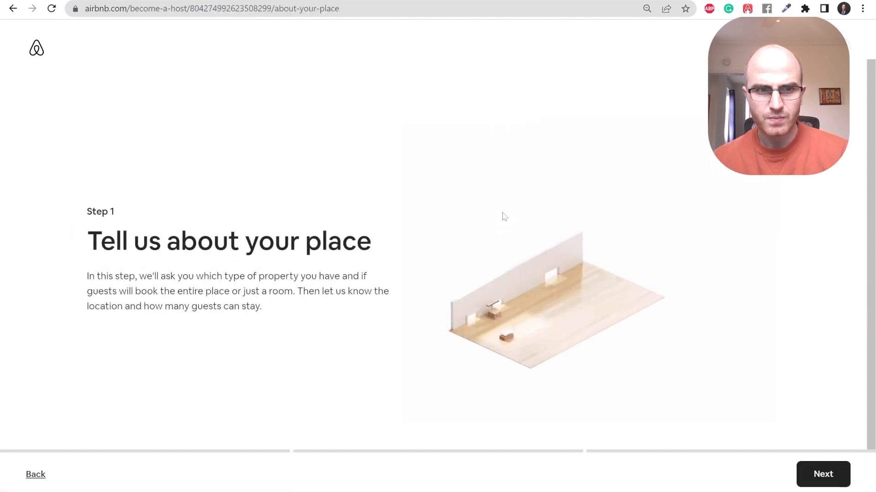
left_click(823, 476)
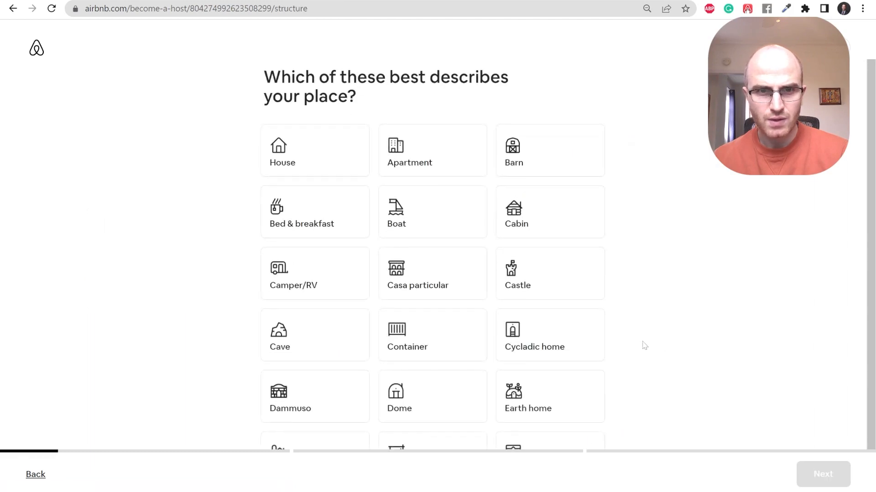
left_click(441, 148)
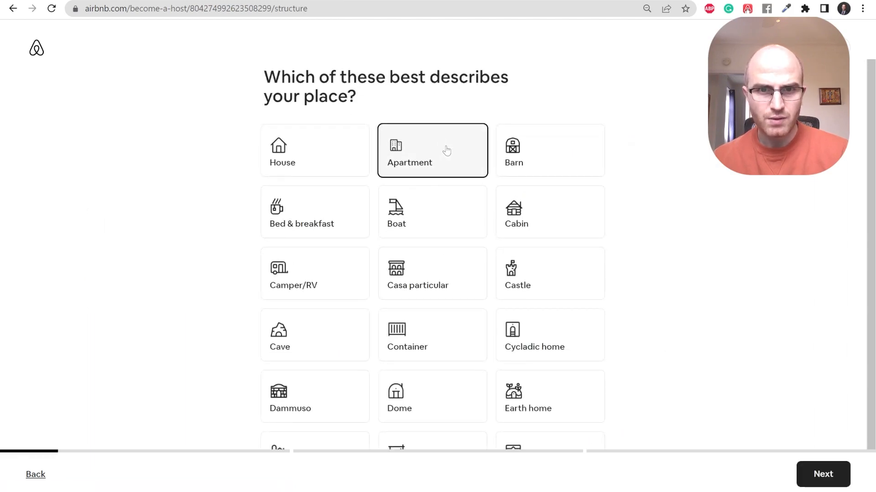
left_click(802, 475)
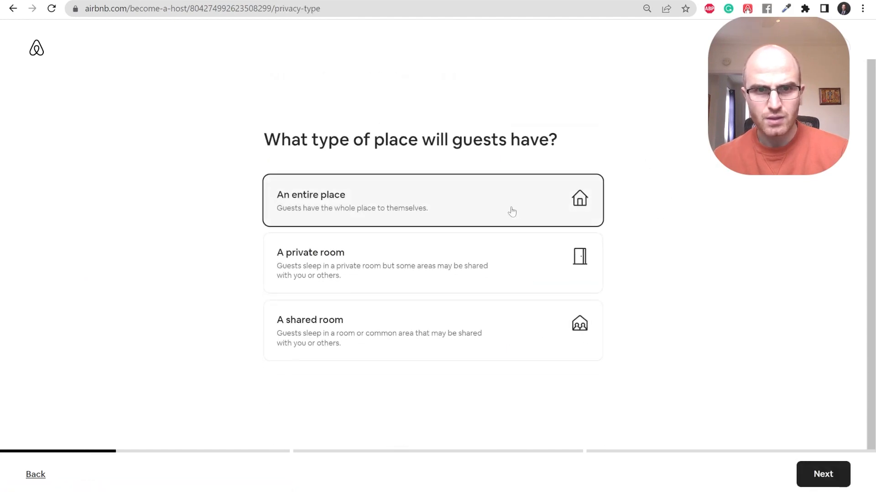
Offer guests the entire place and continue.
left_click(816, 473)
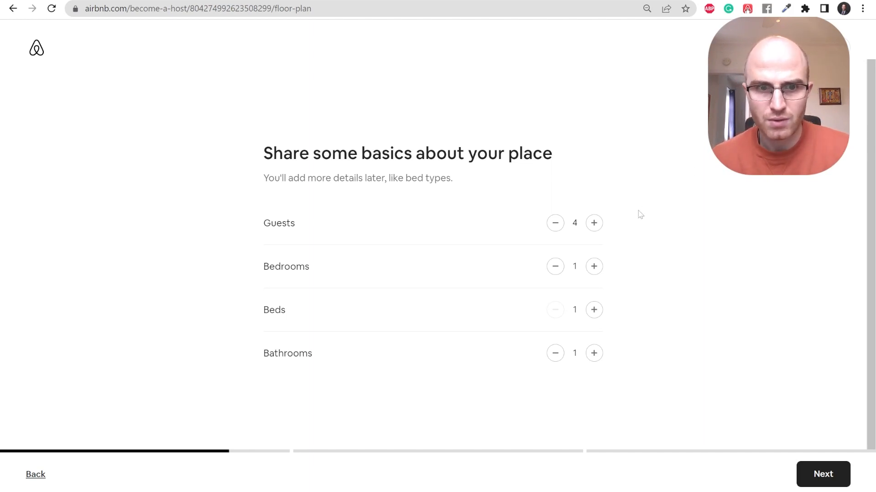
Set the basics to 3 guests and 2 beds, then continue to Step 2.
left_click(556, 229)
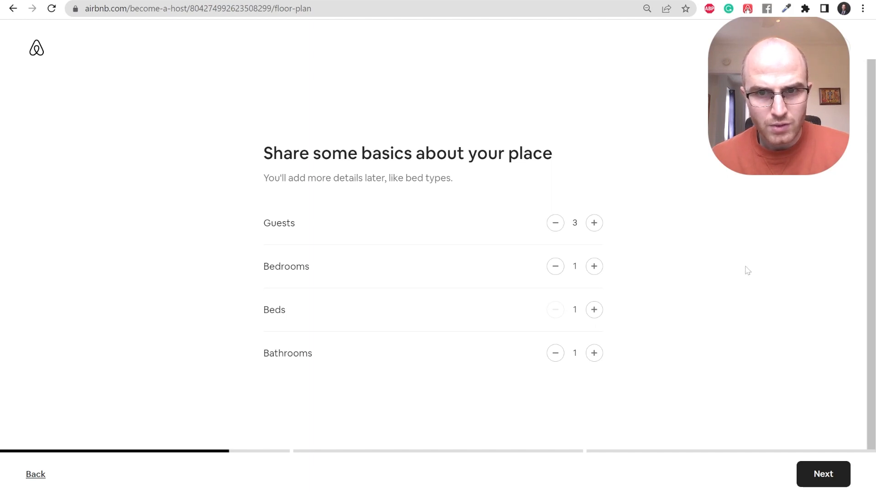
left_click(594, 311)
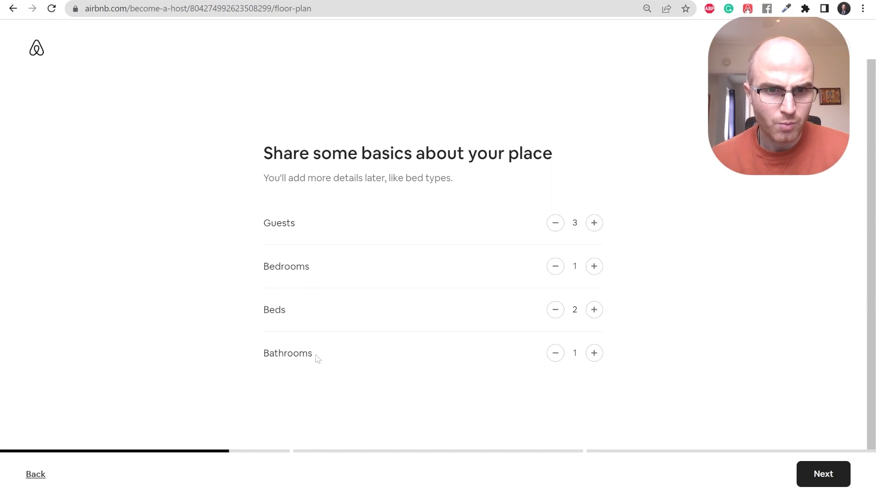
left_click(823, 476)
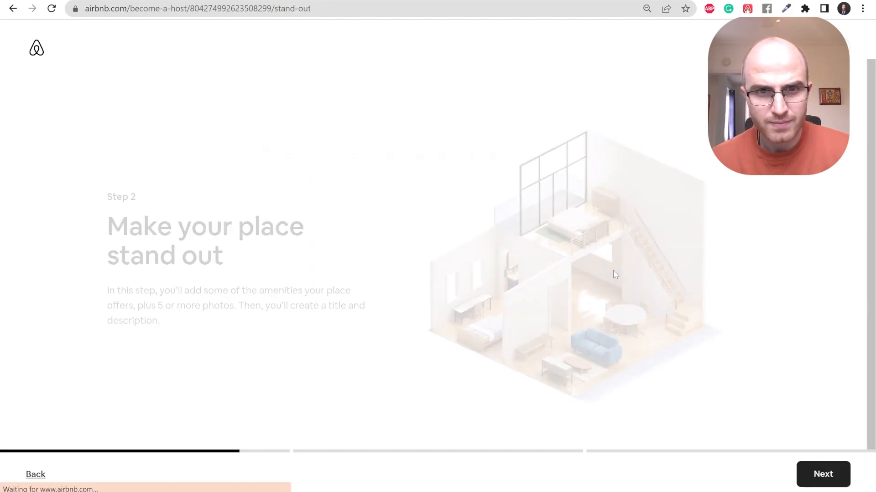
Select Wifi, TV, Kitchen, Washer, Free parking, Air conditioning and Dedicated workspace amenities.
left_click(813, 479)
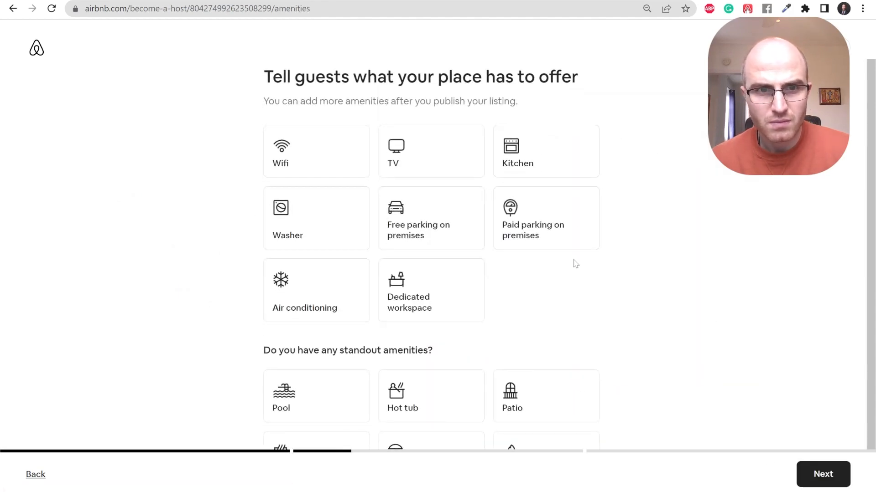
left_click(342, 163)
left_click(438, 147)
left_click(545, 153)
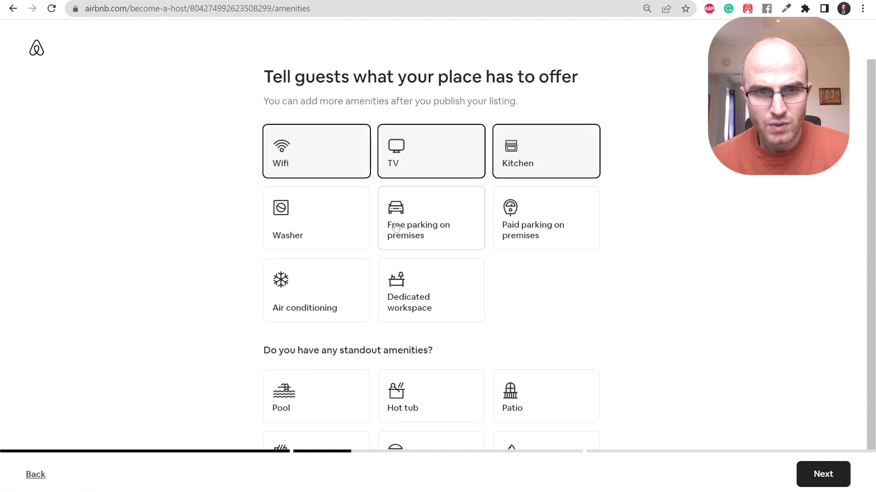
left_click(336, 229)
left_click(386, 220)
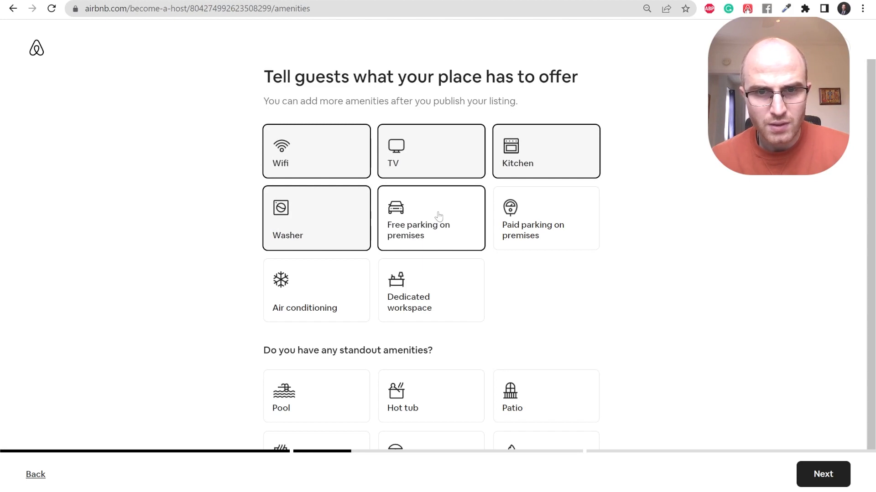
left_click(438, 216)
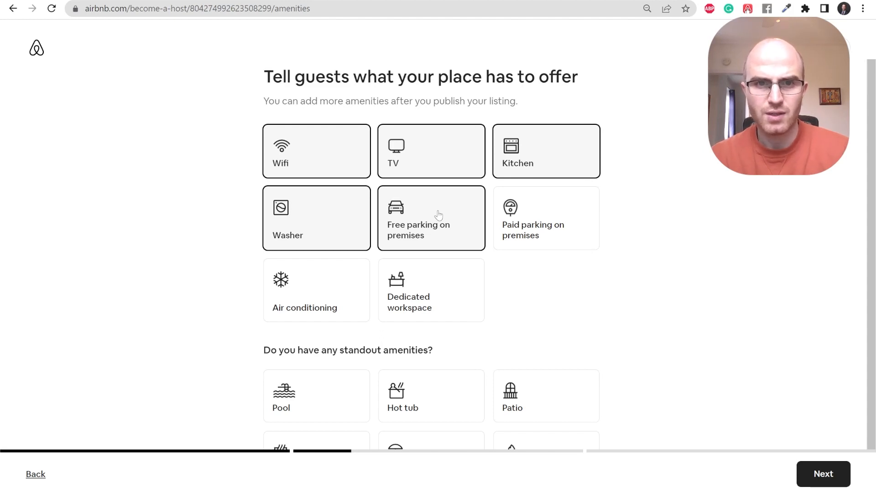
left_click(442, 269)
left_click(306, 293)
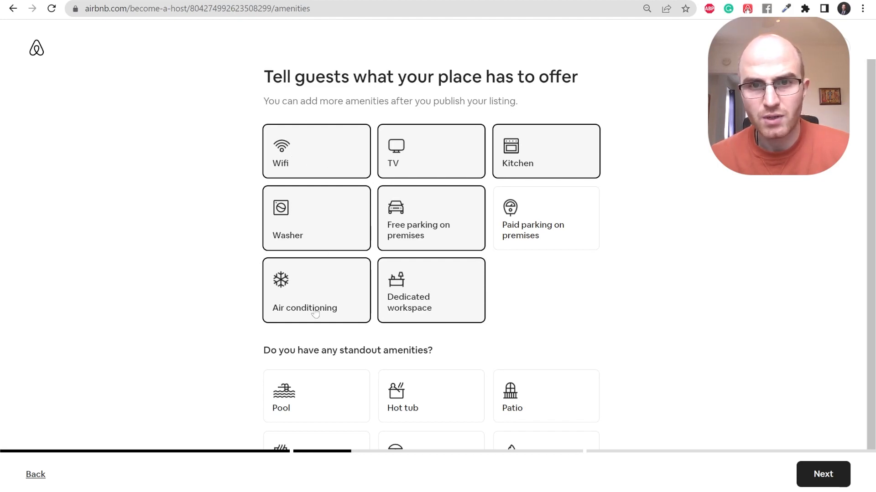
Select Smoke alarm, Fire extinguisher and Carbon monoxide alarm as safety items, then continue to photos.
scroll(643, 290, "down", 5)
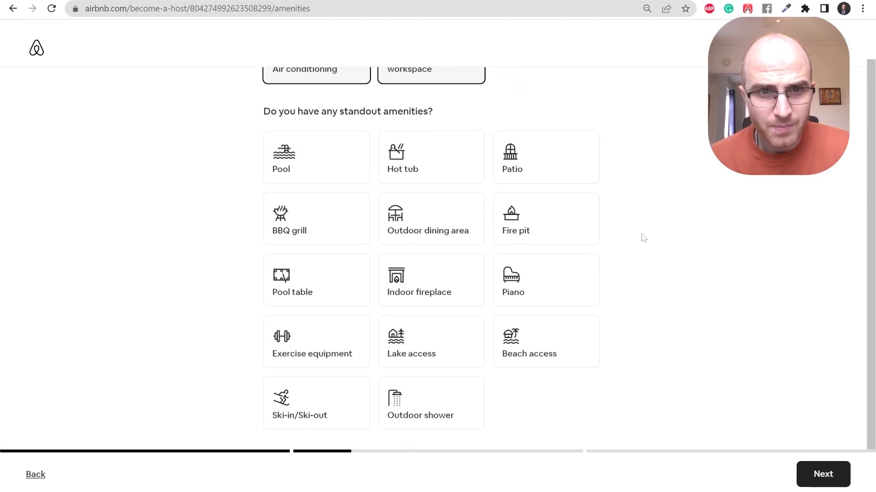
scroll(629, 236, "down", 1)
scroll(614, 236, "up", 1)
scroll(614, 237, "down", 1)
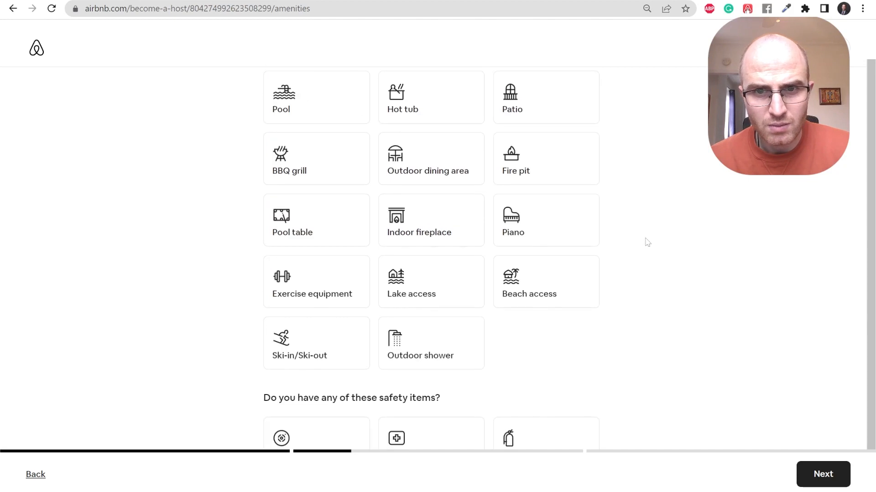
scroll(639, 243, "down", 2)
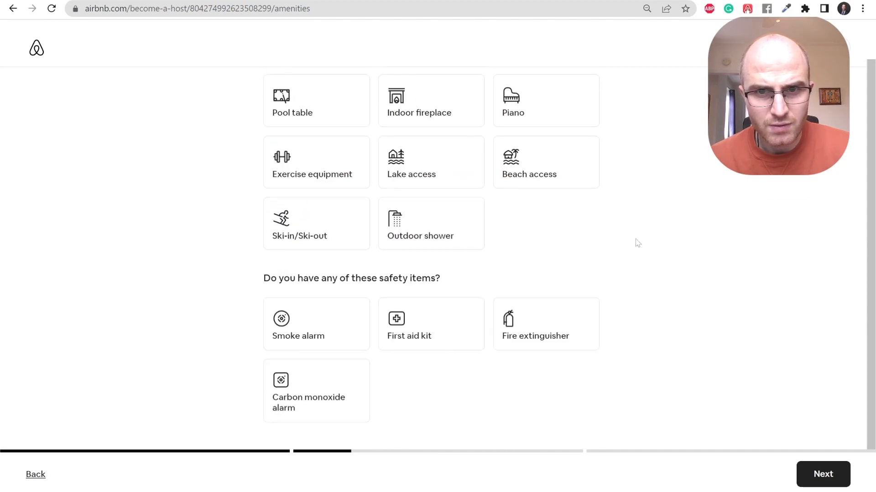
scroll(637, 243, "down", 1)
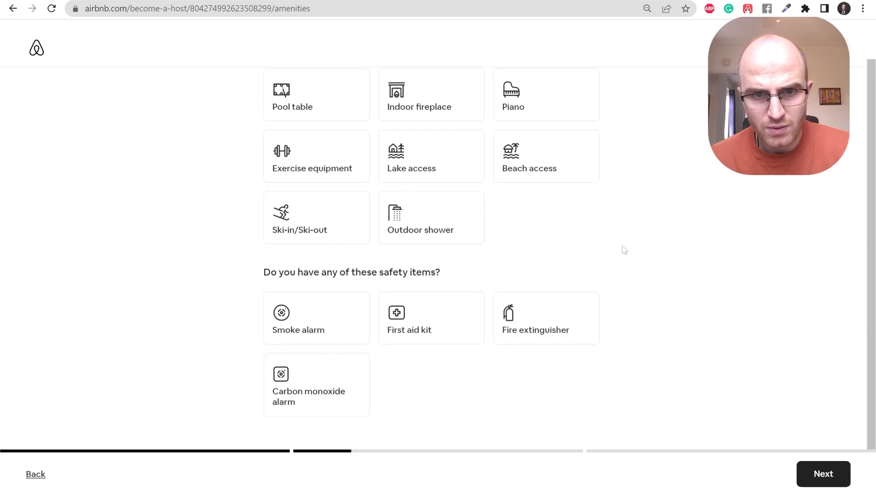
left_click(335, 400)
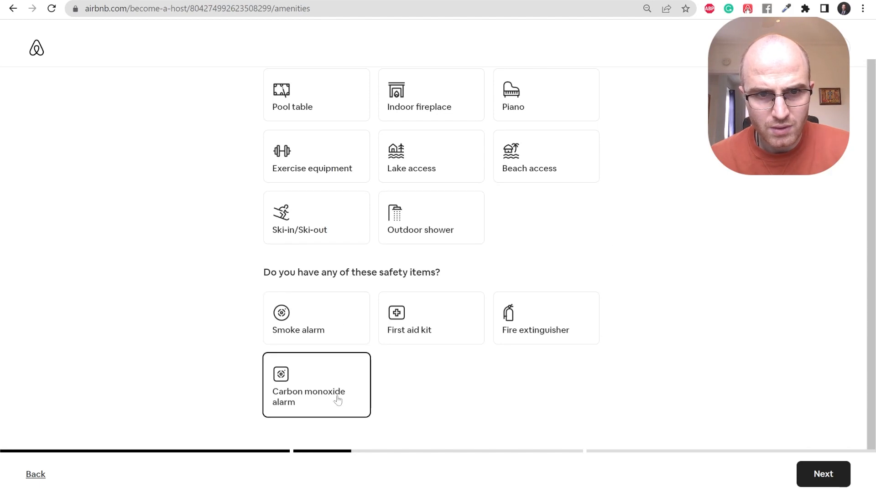
left_click(320, 319)
left_click(564, 322)
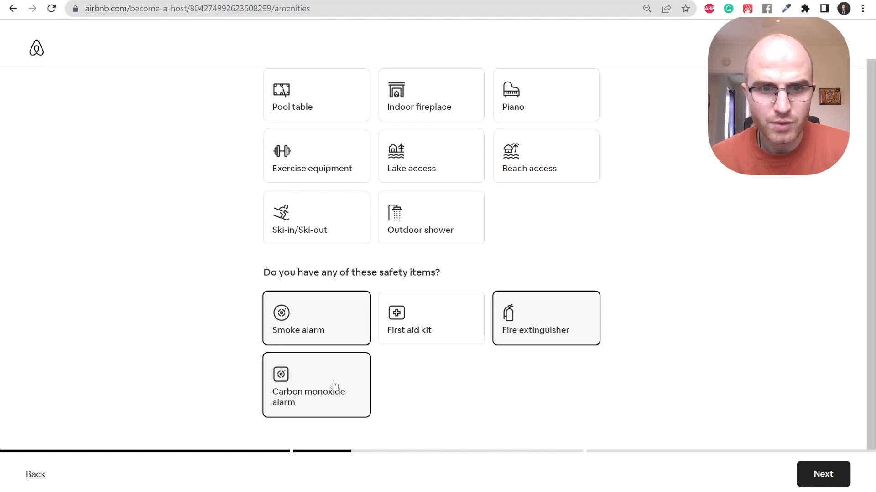
left_click(810, 479)
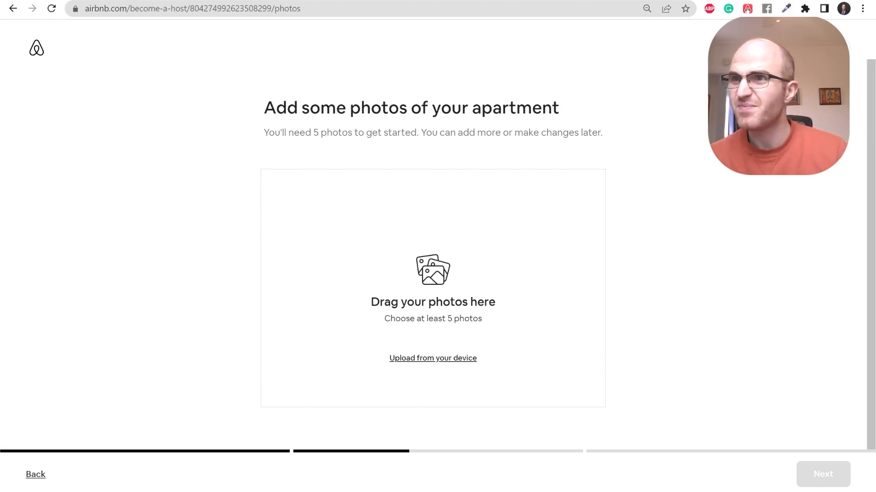
Attempt the apartment photo upload and remove the photos that failed.
left_click_drag(652, 288, 460, 257)
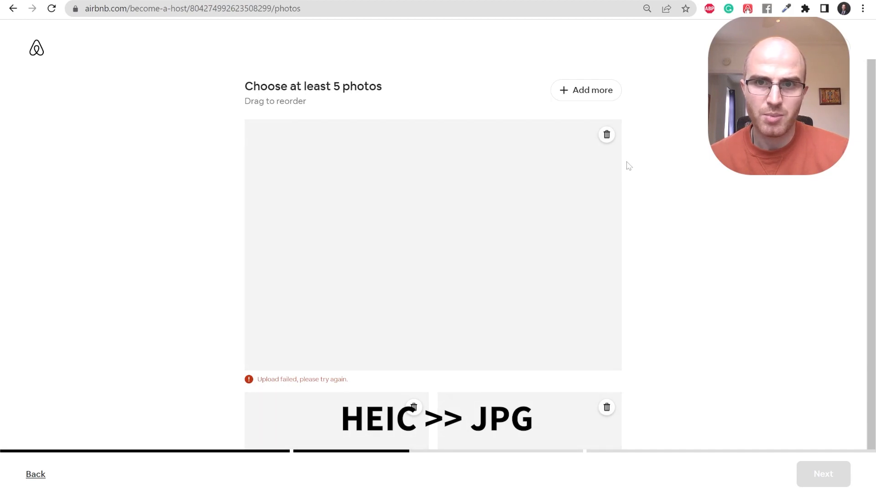
left_click(607, 135)
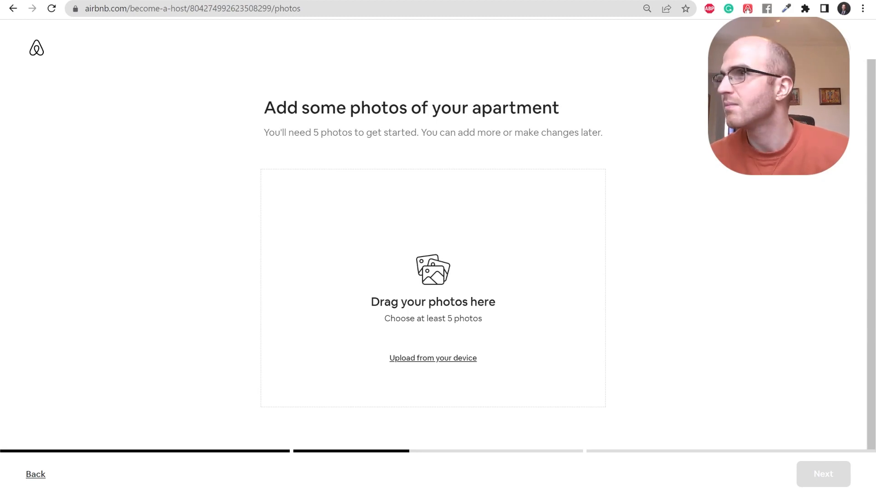
Upload the apartment photos into the 'Drag your photos here' box and review them.
left_click_drag(434, 263, 521, 248)
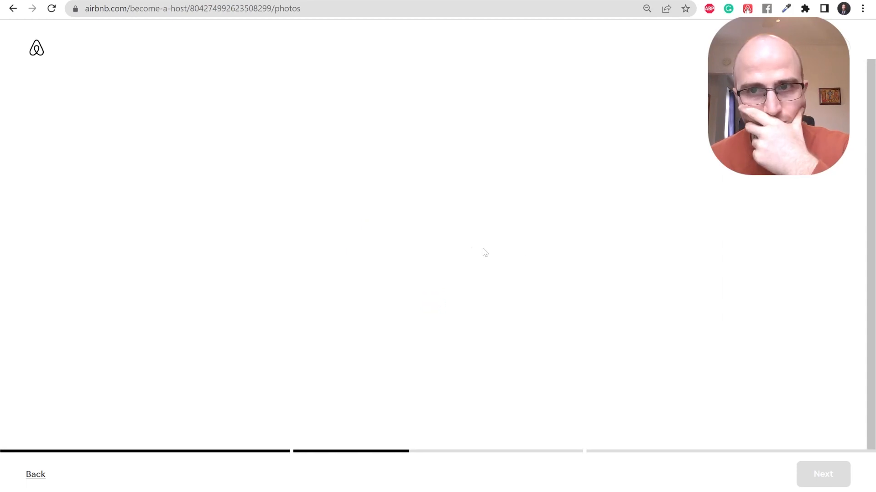
scroll(476, 280, "down", 10)
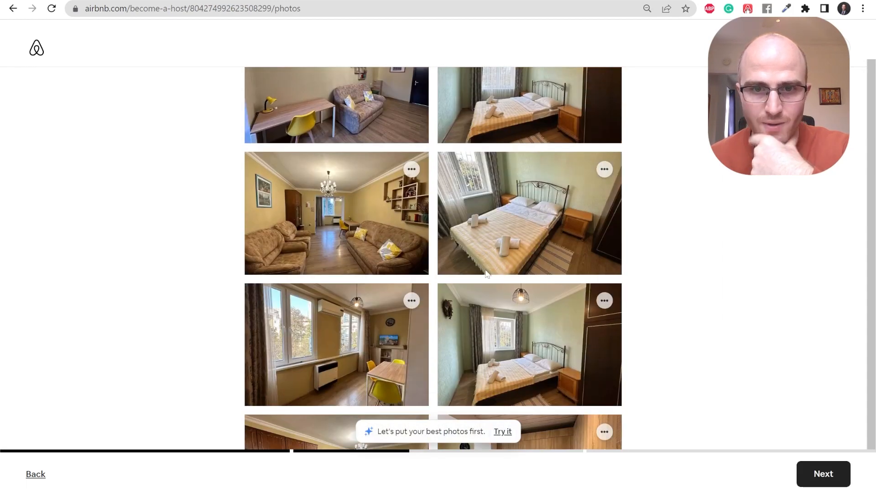
scroll(466, 264, "down", 7)
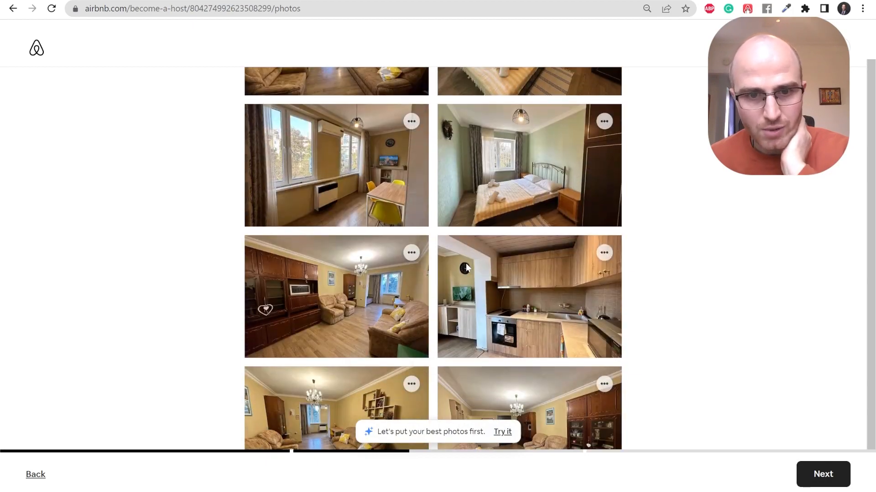
scroll(463, 269, "down", 15)
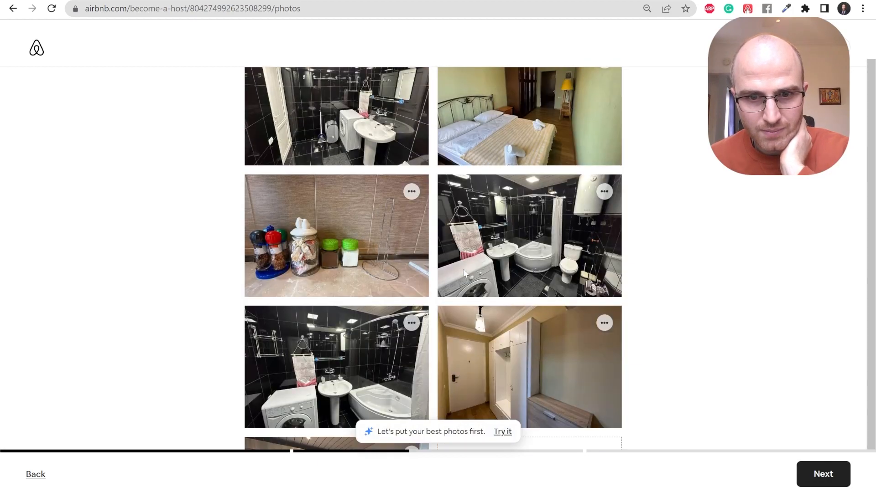
scroll(463, 269, "down", 1)
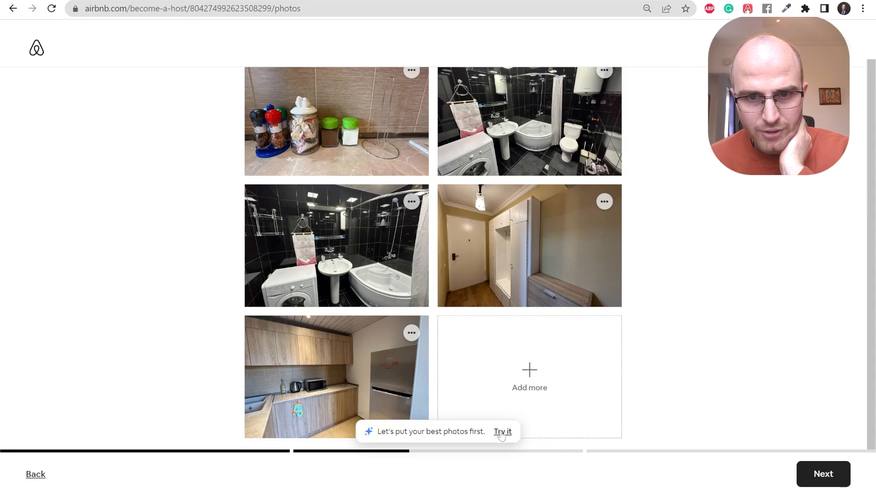
scroll(495, 368, "up", 15)
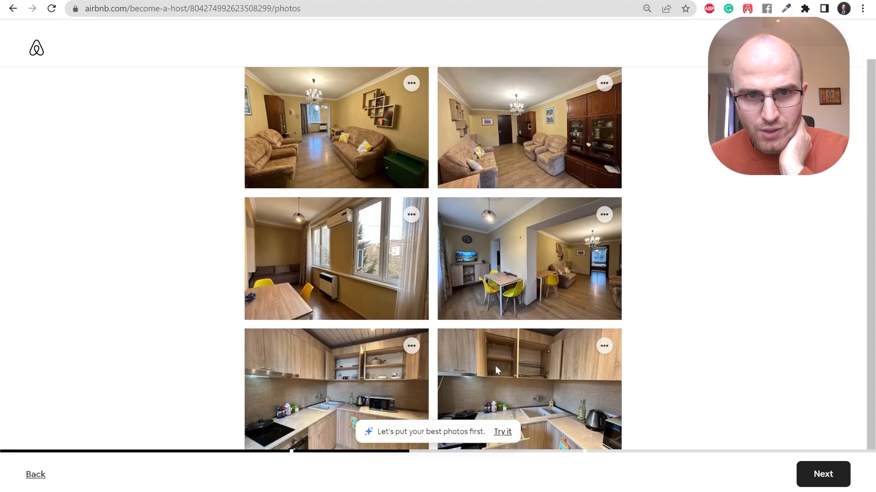
scroll(493, 373, "up", 3)
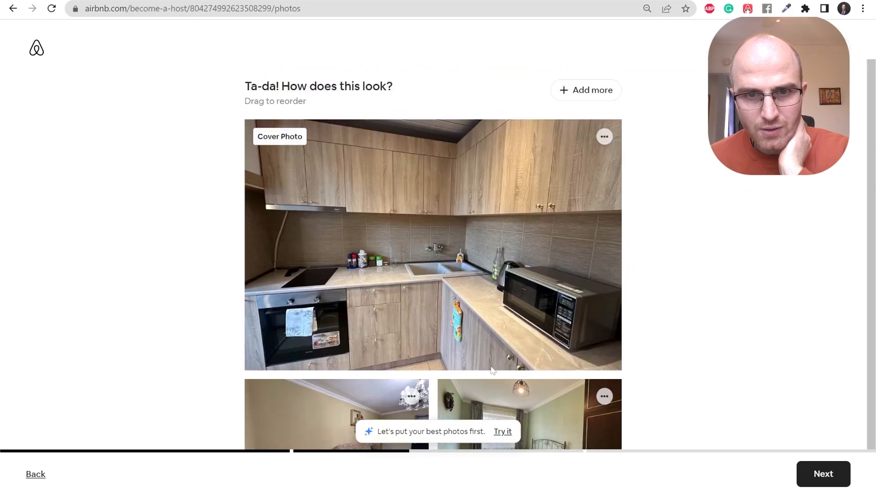
scroll(481, 292, "down", 5)
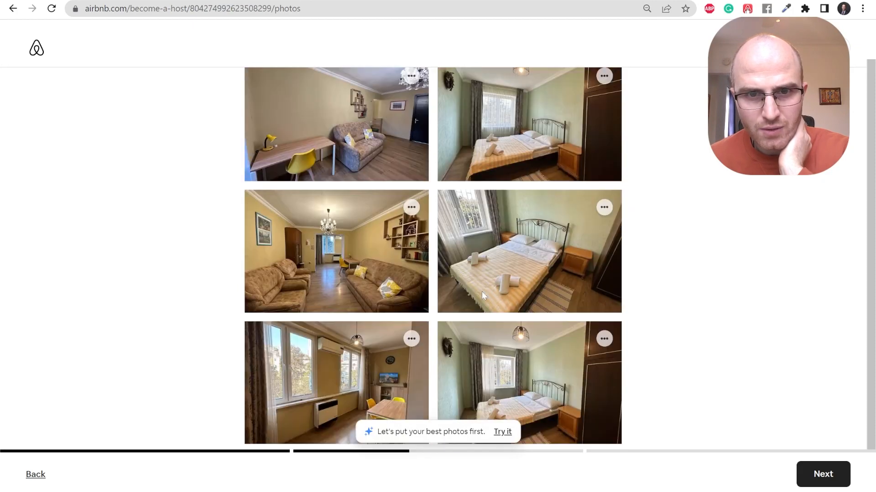
scroll(481, 291, "up", 5)
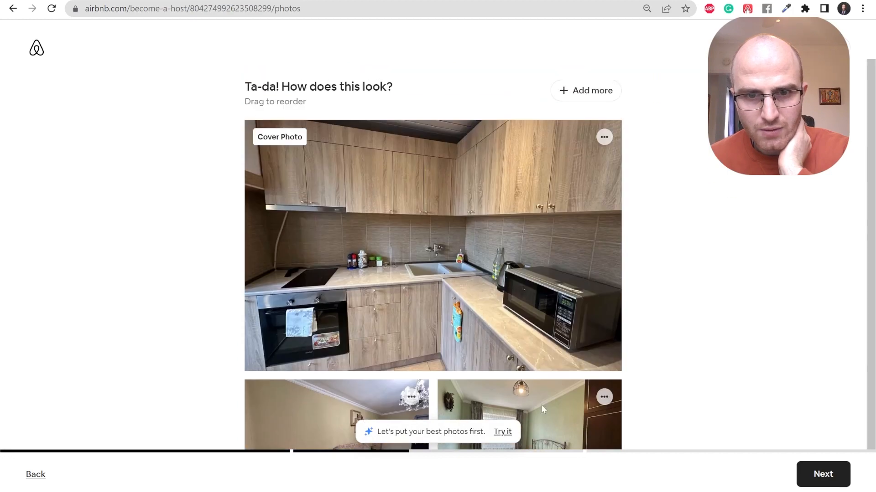
Rearrange the photos best-first so a kitchen shot becomes the cover photo.
left_click(503, 432)
scroll(540, 275, "down", 2)
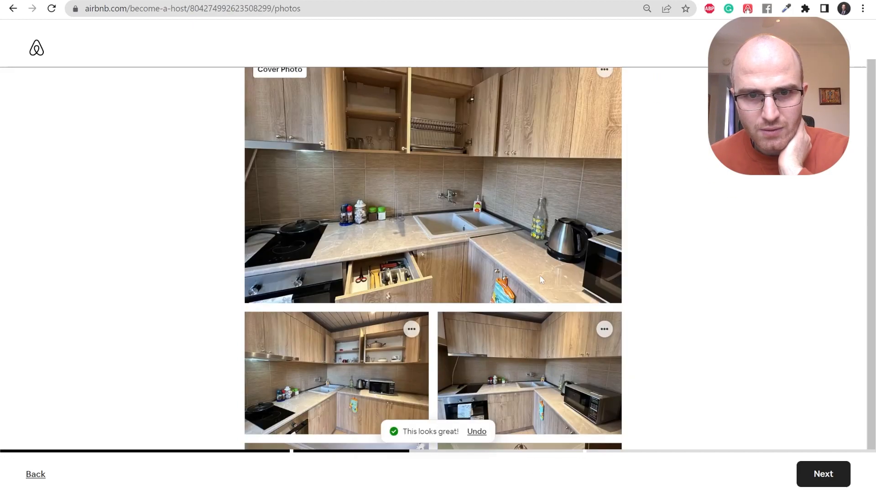
scroll(542, 271, "down", 2)
scroll(570, 263, "up", 4)
scroll(566, 268, "down", 3)
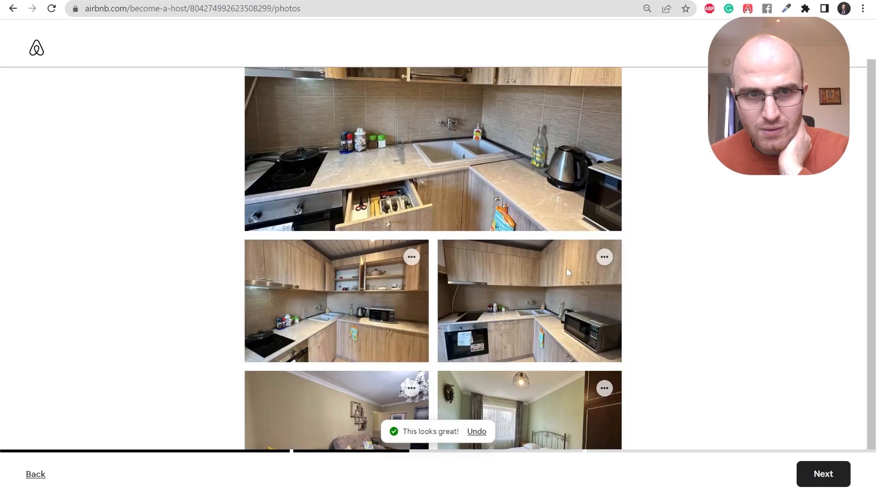
scroll(566, 268, "down", 5)
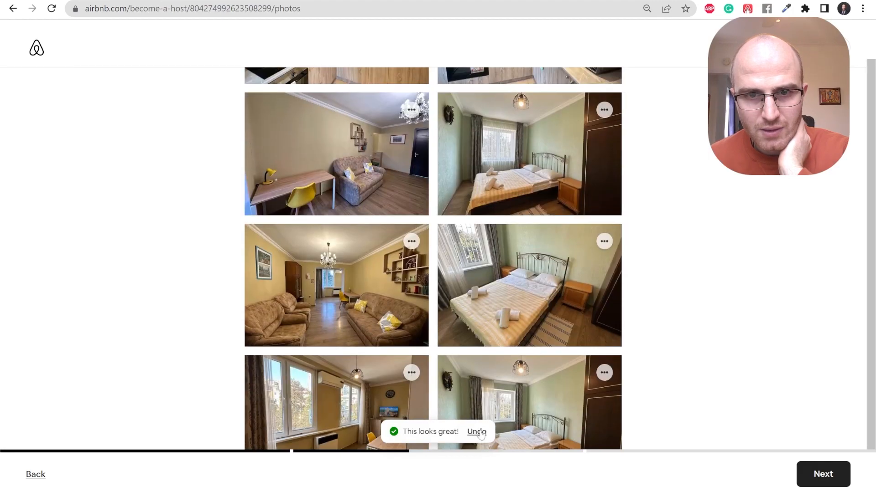
scroll(472, 328, "down", 5)
scroll(475, 339, "down", 6)
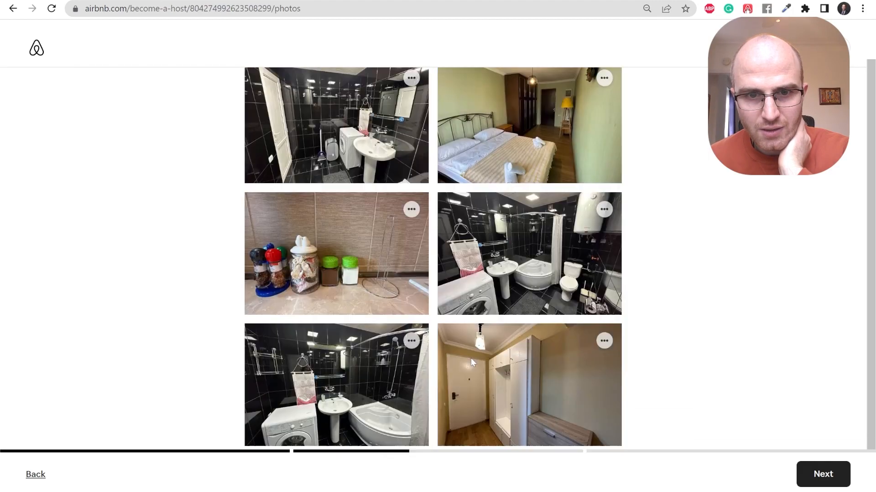
scroll(476, 347, "up", 18)
scroll(471, 350, "up", 4)
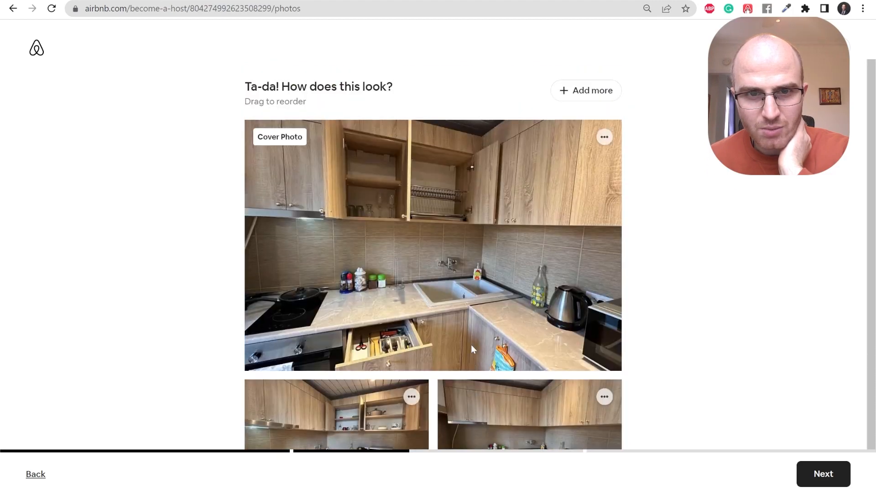
scroll(466, 395, "down", 1)
scroll(466, 395, "down", 15)
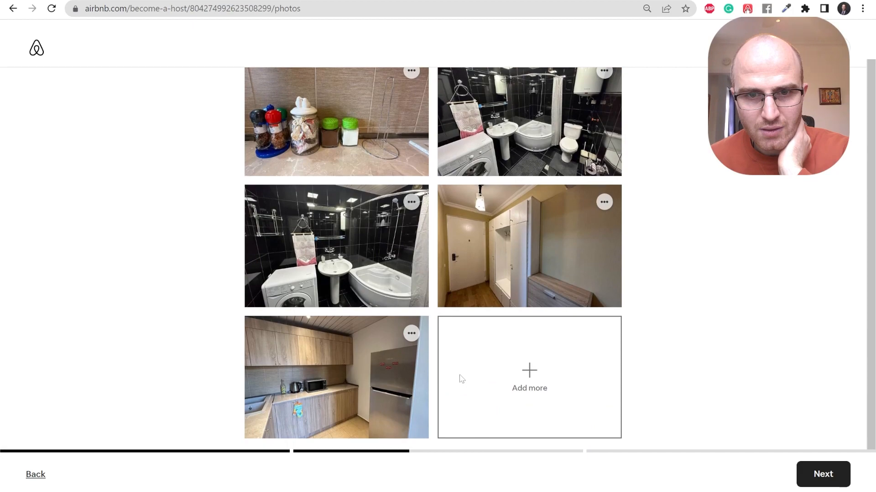
scroll(446, 369, "up", 15)
scroll(432, 314, "up", 2)
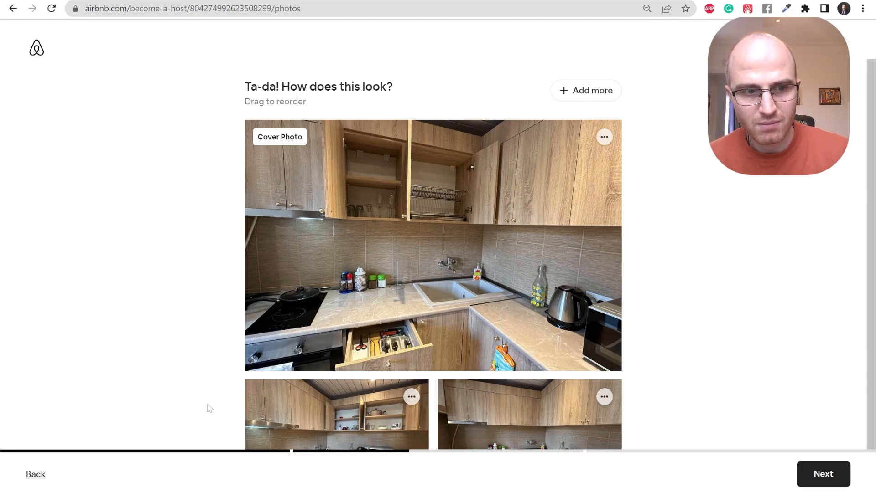
Review the chosen amenities and safety items, then advance past photos to the title page.
left_click(36, 475)
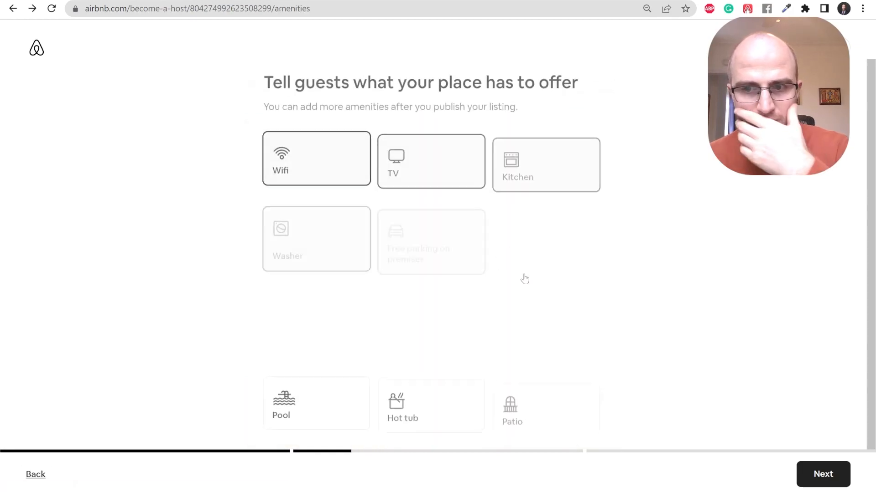
scroll(496, 289, "down", 9)
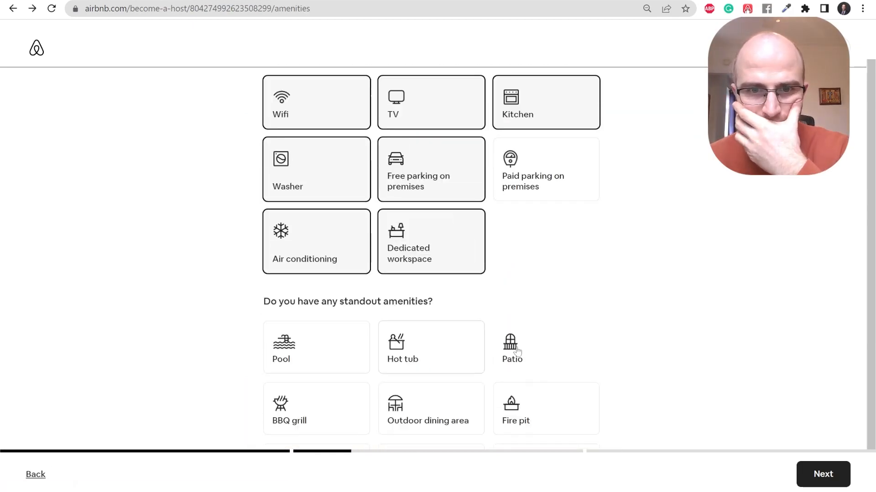
left_click(827, 486)
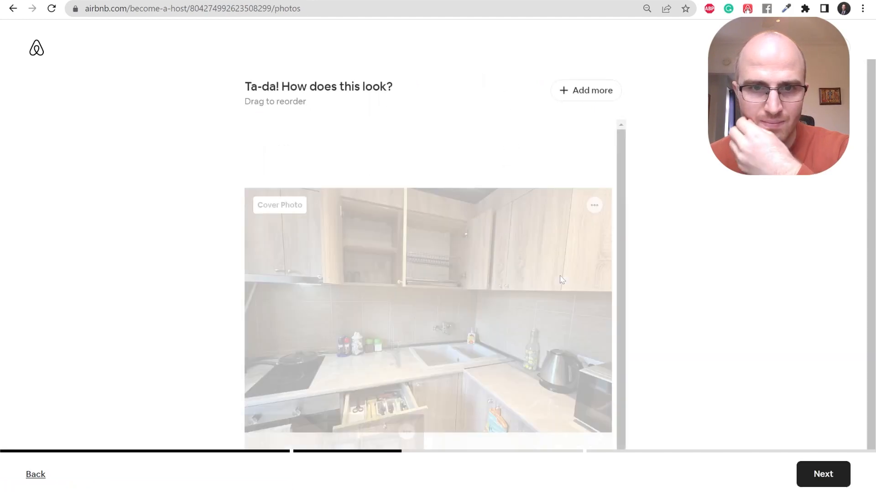
scroll(563, 255, "down", 12)
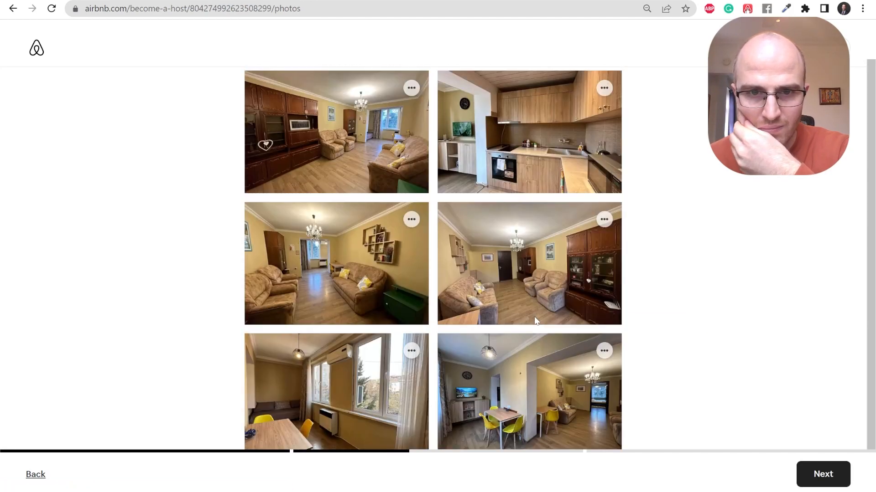
scroll(535, 321, "down", 10)
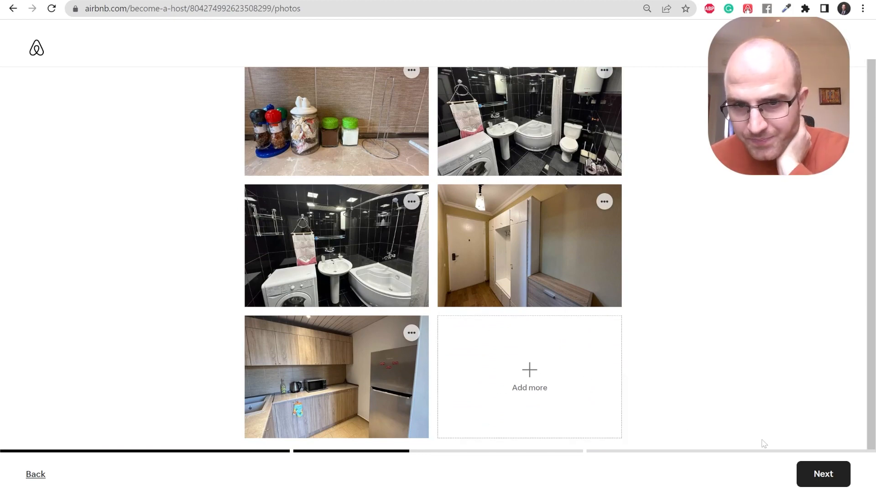
left_click(805, 472)
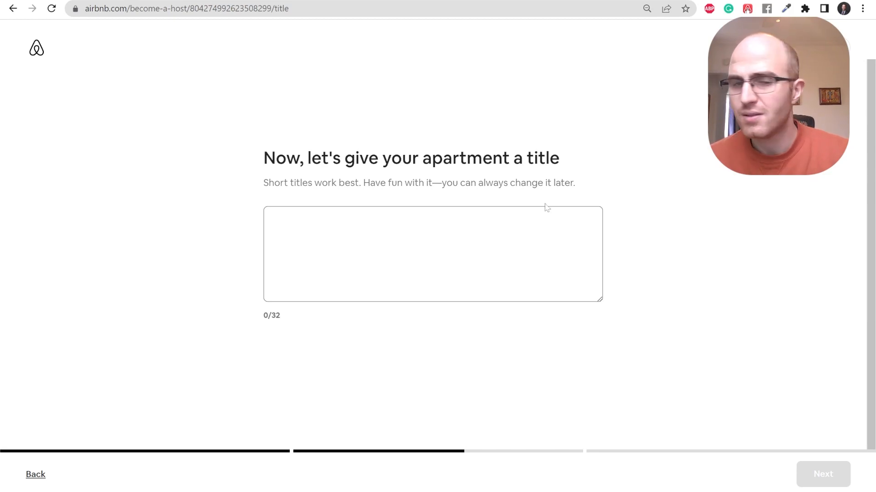
Title the apartment 'Large 1BR n Park&Metro-Queen Bed' and continue to the description.
left_click(410, 223)
type("Lovely Large 1BR near Park & Metro-Queen Bed")
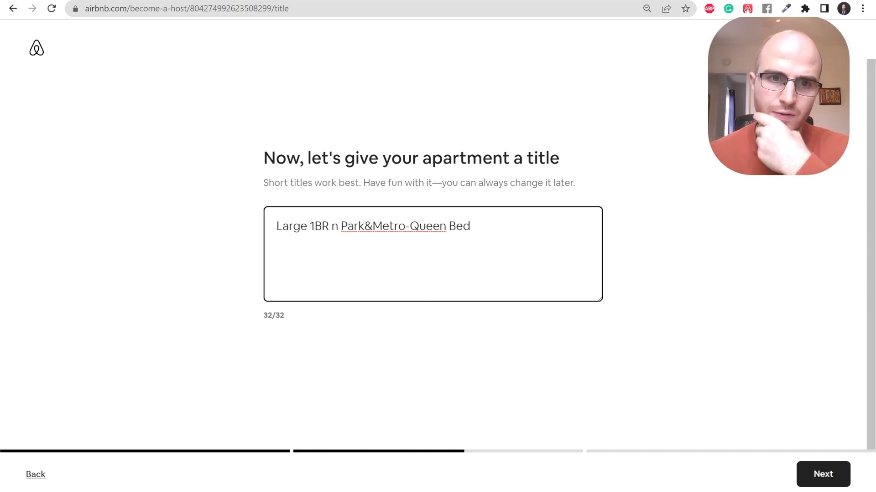
left_click(826, 475)
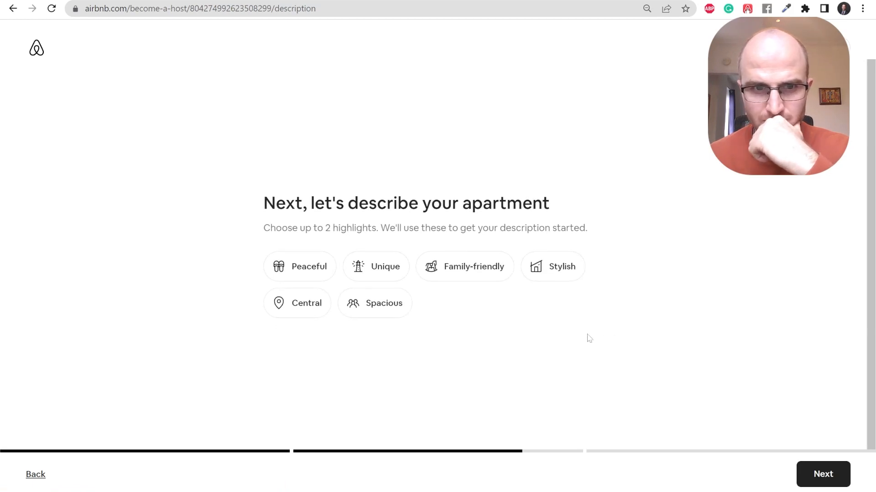
Pick Family-friendly and Spacious as the apartment's highlights.
left_click(478, 266)
left_click(397, 306)
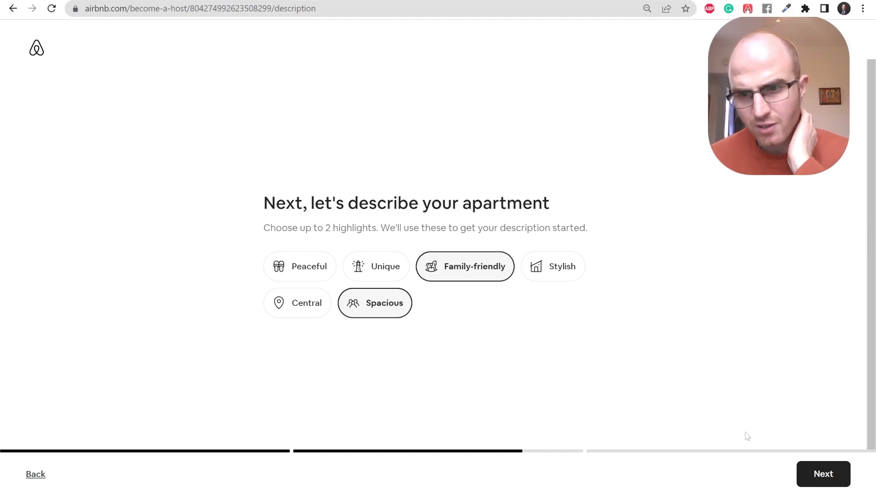
left_click(817, 475)
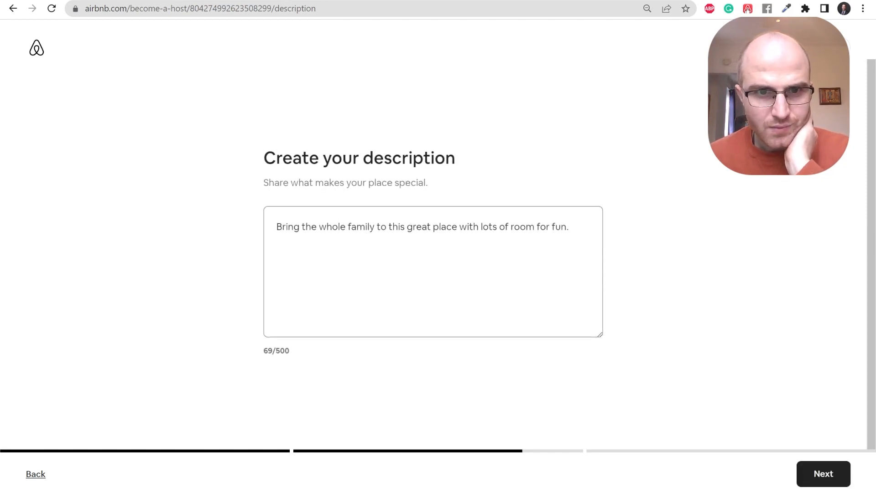
Keep the suggested family-focused description unchanged and continue.
left_click(421, 227)
key("ctrl+a")
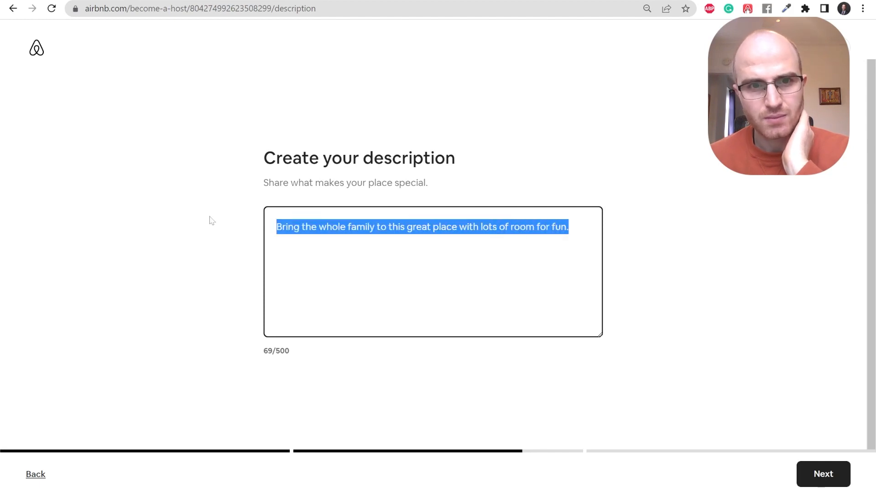
left_click(431, 227)
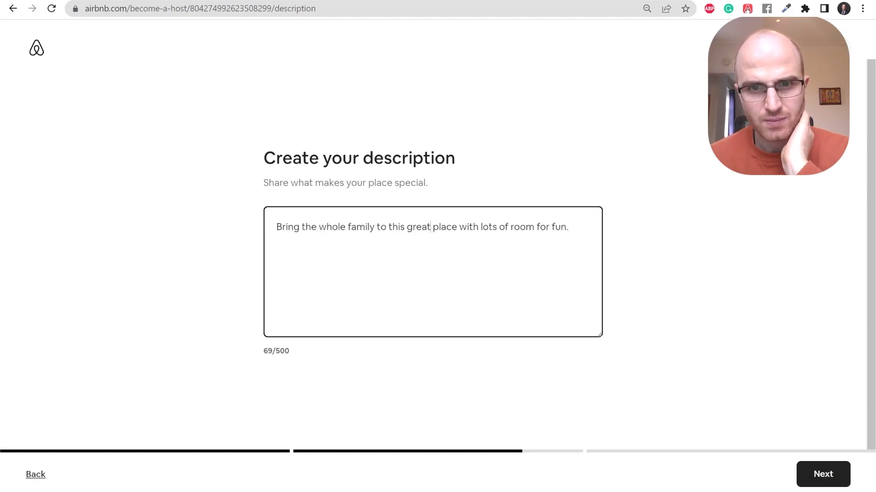
left_click(571, 229)
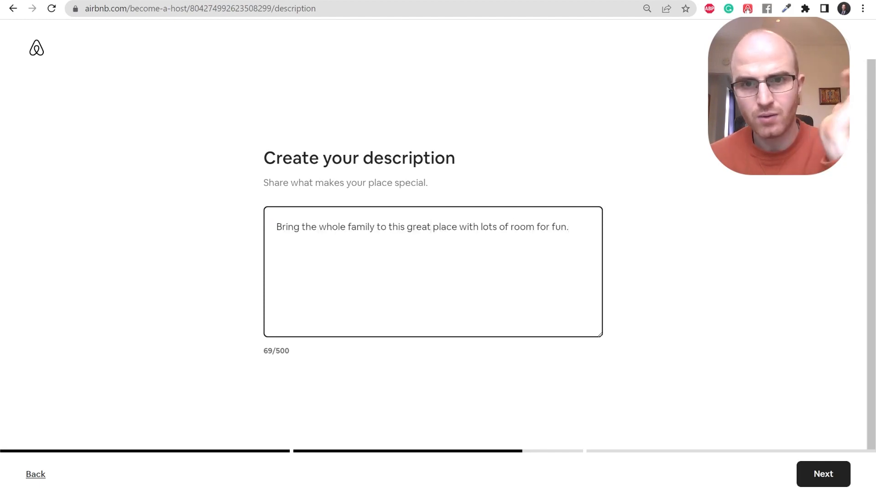
left_click(817, 476)
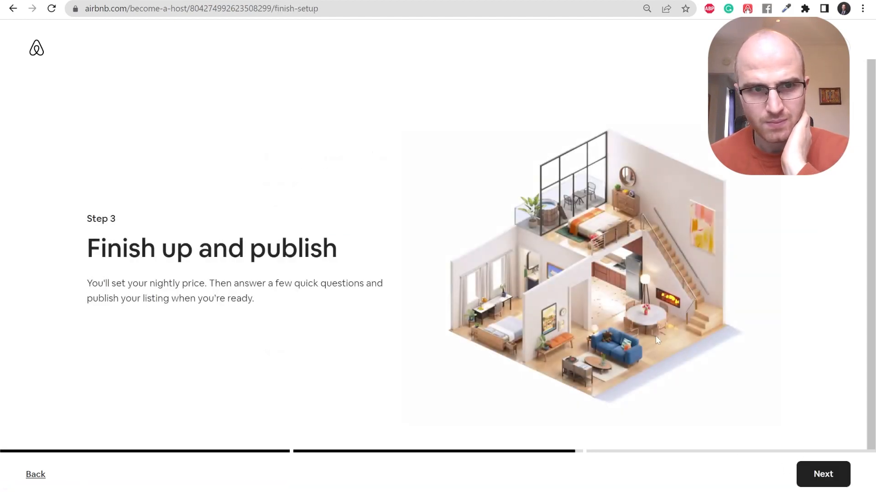
Change the nightly price from $16 to $50 and turn off the 20% first-guests discount.
left_click(809, 469)
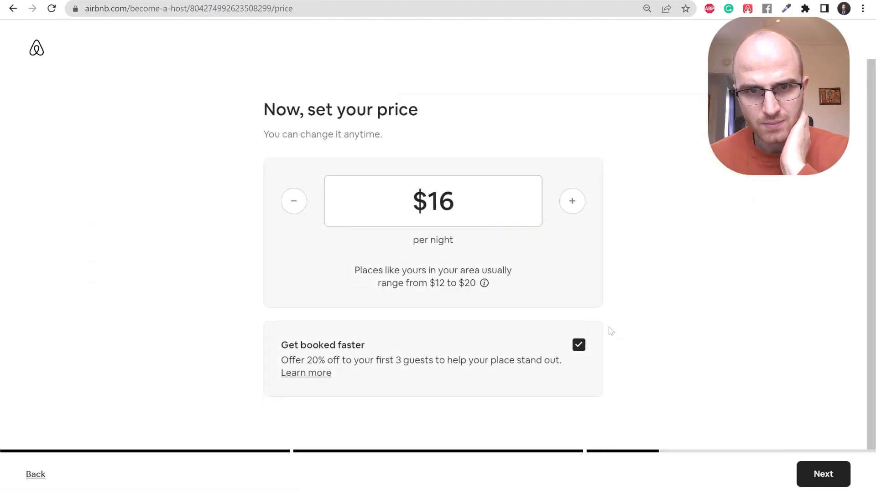
double_click(438, 202)
type("40")
left_click(655, 201)
left_click(501, 199)
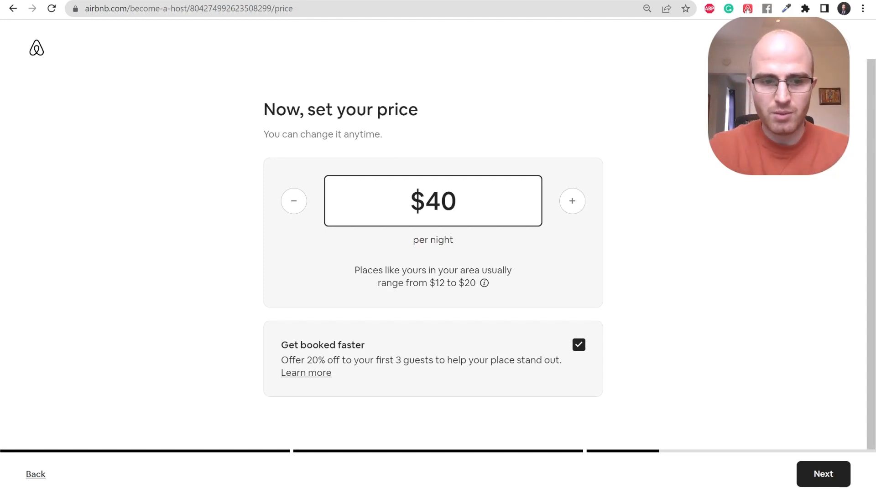
key("BackSpace")
key("BackSpace")
type("50")
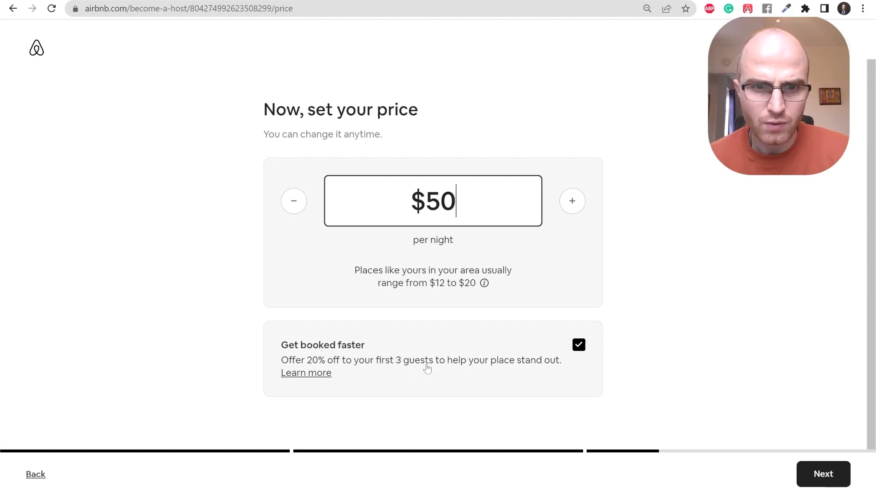
left_click(577, 353)
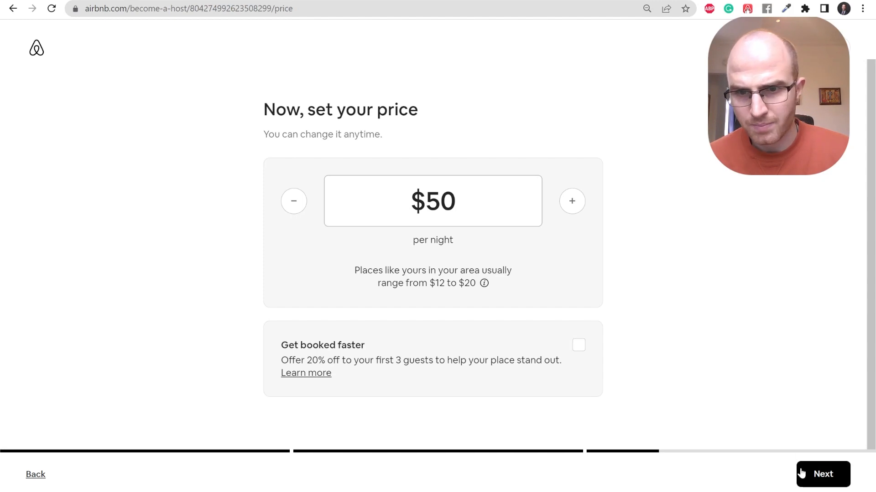
left_click(816, 473)
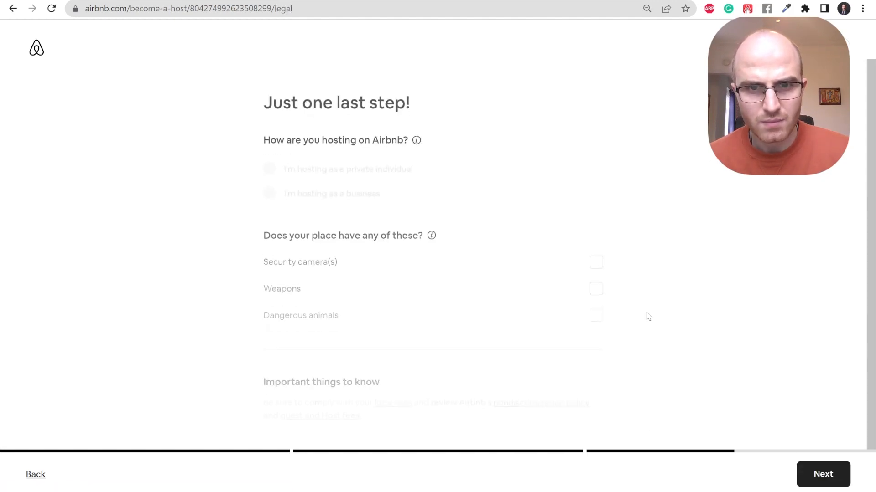
Tick Security camera(s) among the safety details and submit the final hosting questions.
left_click(595, 253)
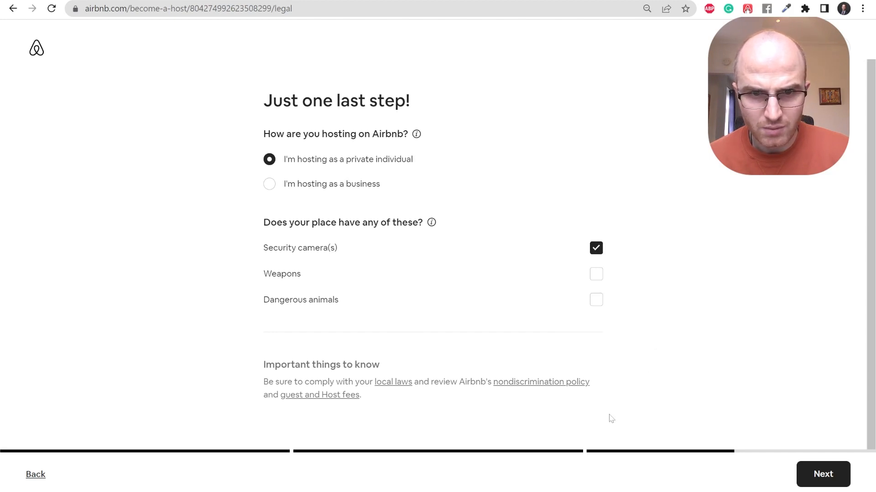
left_click(816, 475)
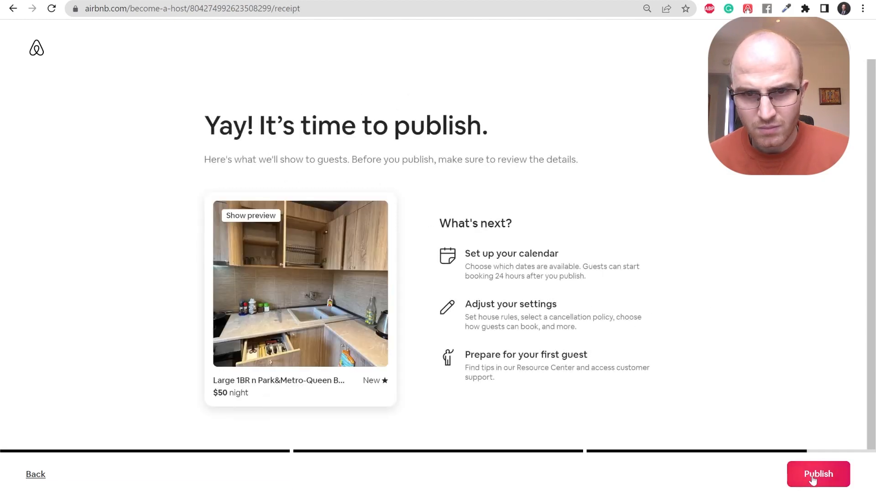
Publish the 'Large 1BR n Park&Metro-Queen Bed' listing and continue to the hosting dashboard.
left_click(812, 476)
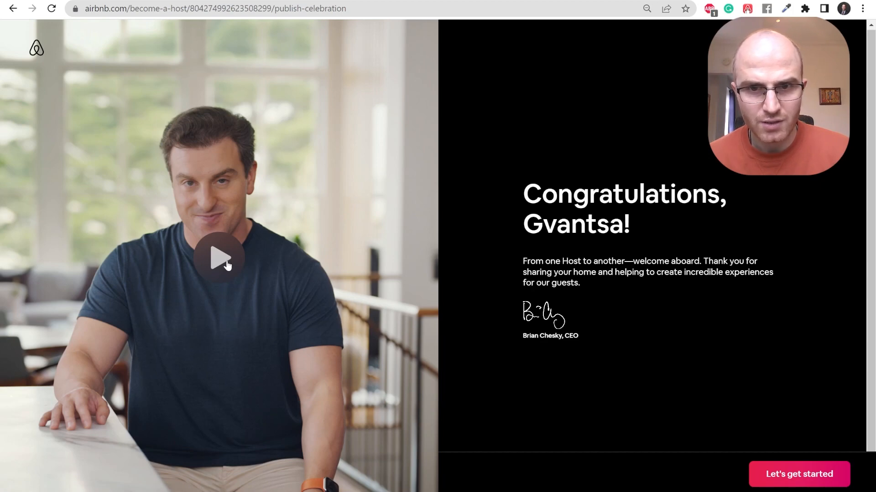
left_click(801, 484)
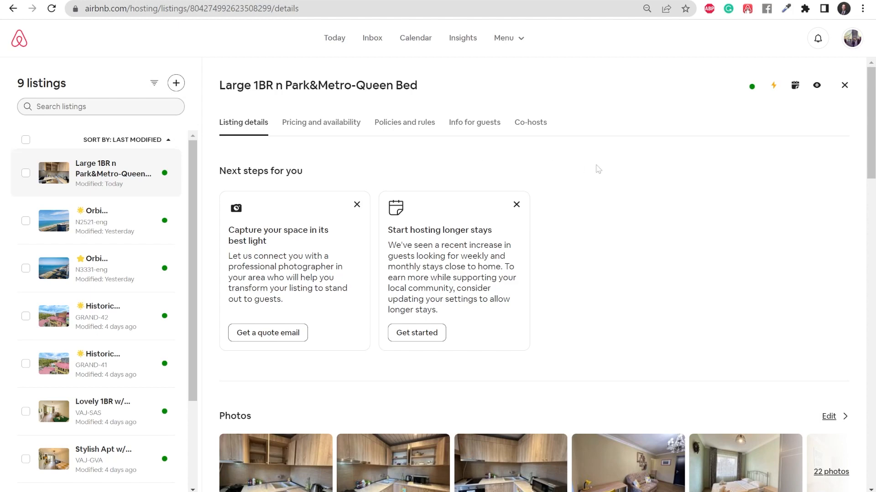
scroll(483, 197, "down", 5)
scroll(490, 233, "down", 2)
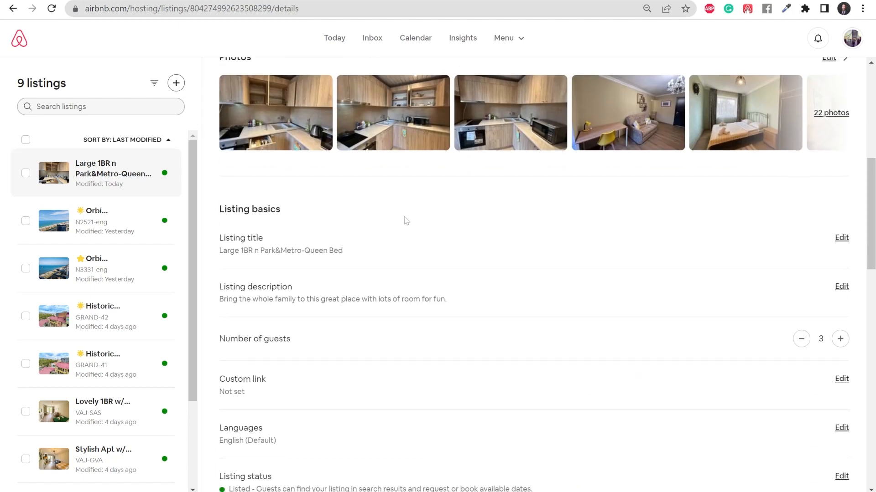
scroll(502, 236, "up", 3)
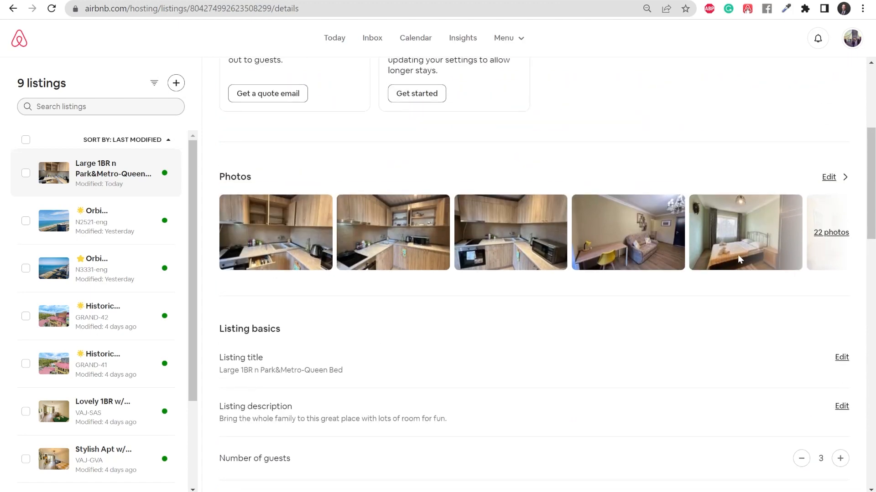
scroll(590, 328, "down", 2)
scroll(590, 329, "down", 14)
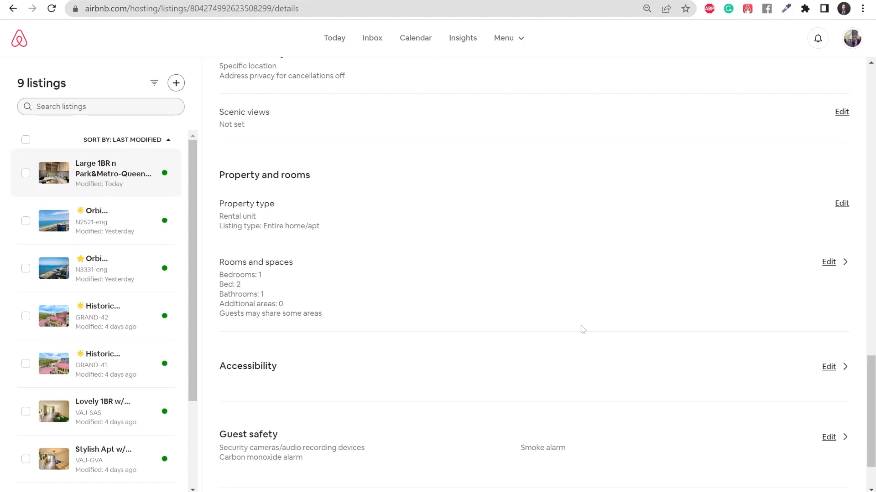
scroll(583, 329, "down", 1)
scroll(575, 332, "up", 16)
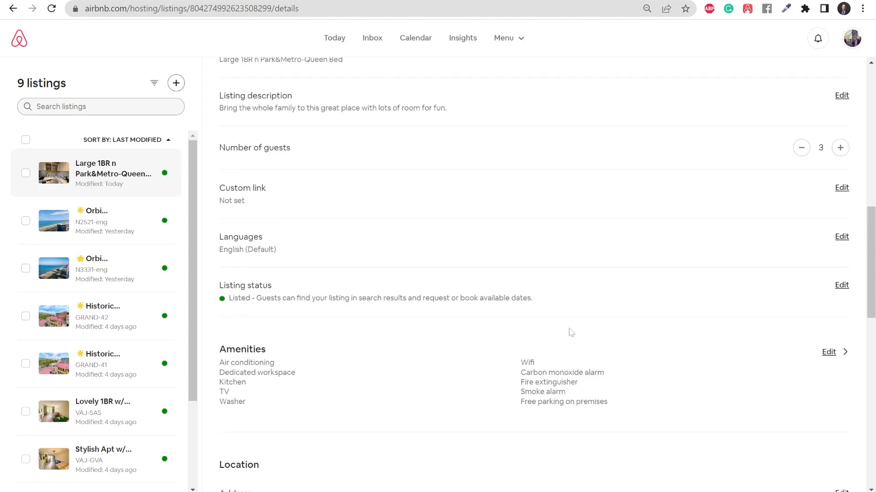
scroll(571, 332, "up", 5)
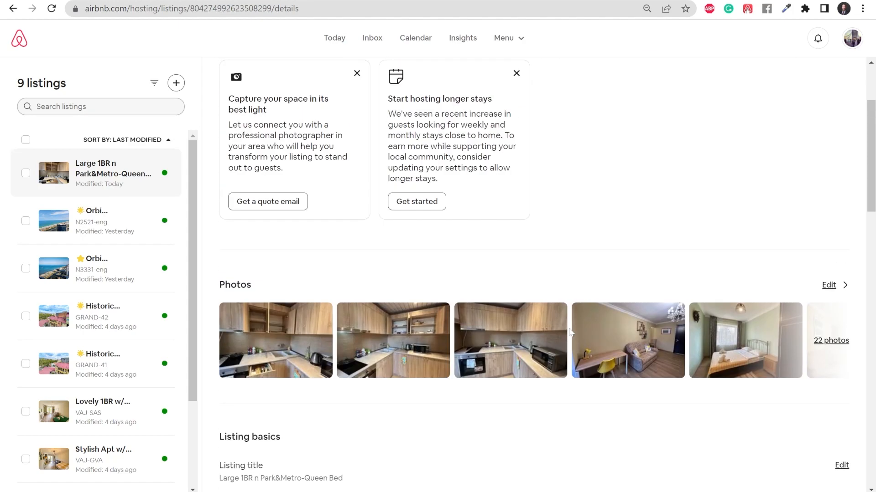